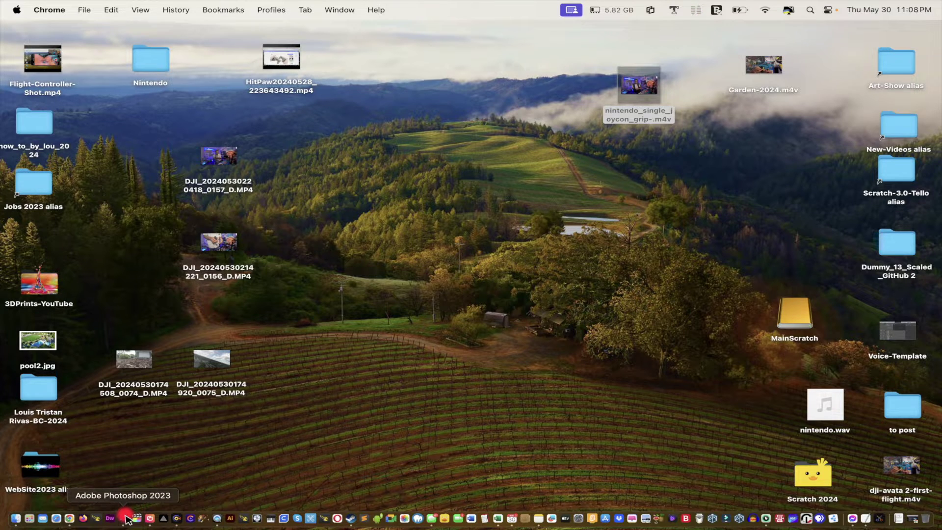
- Launch Liftoff from Spotlight, then close its game window
click(810, 9)
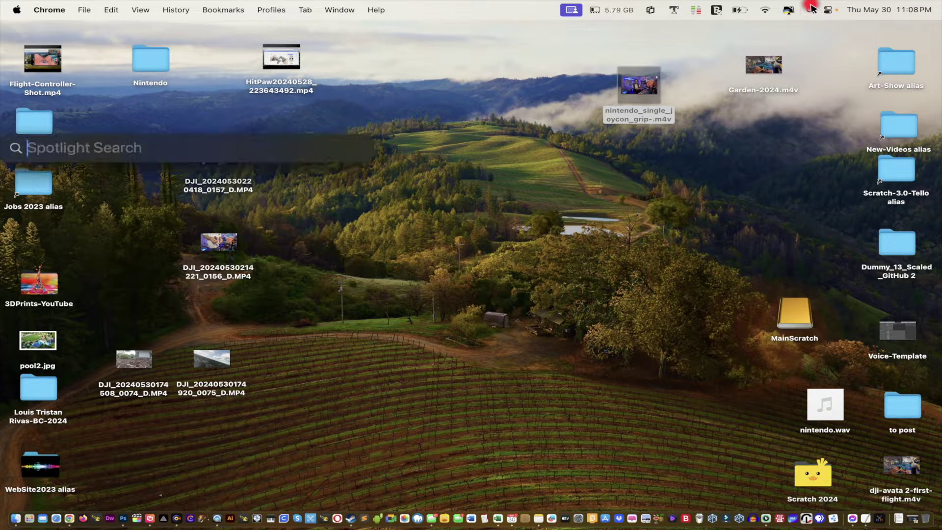
text(lif)
key(Return)
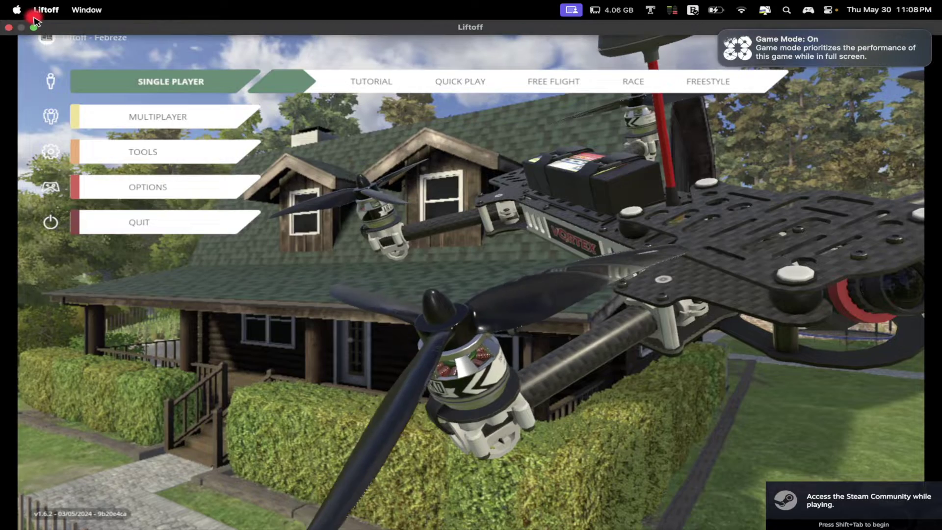
click(9, 25)
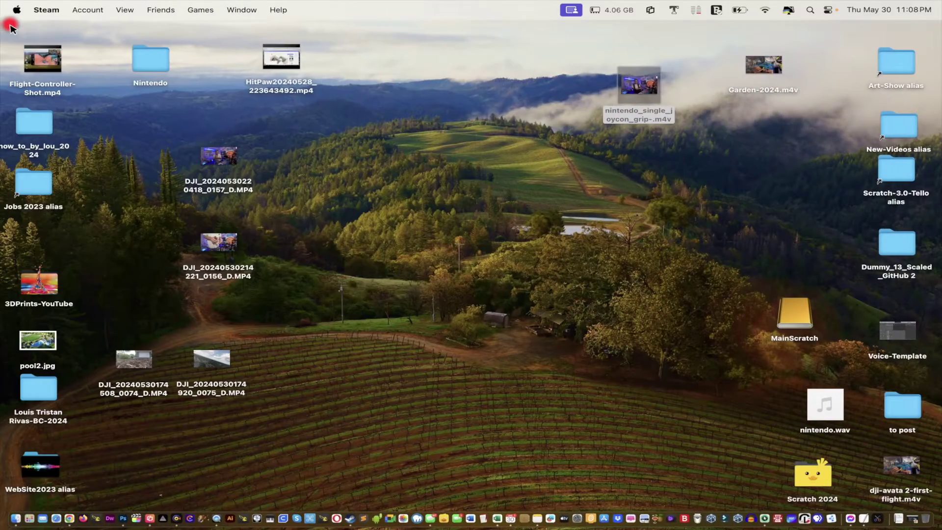
- Launch Steam from Spotlight by searching 'steam'
click(364, 169)
click(810, 10)
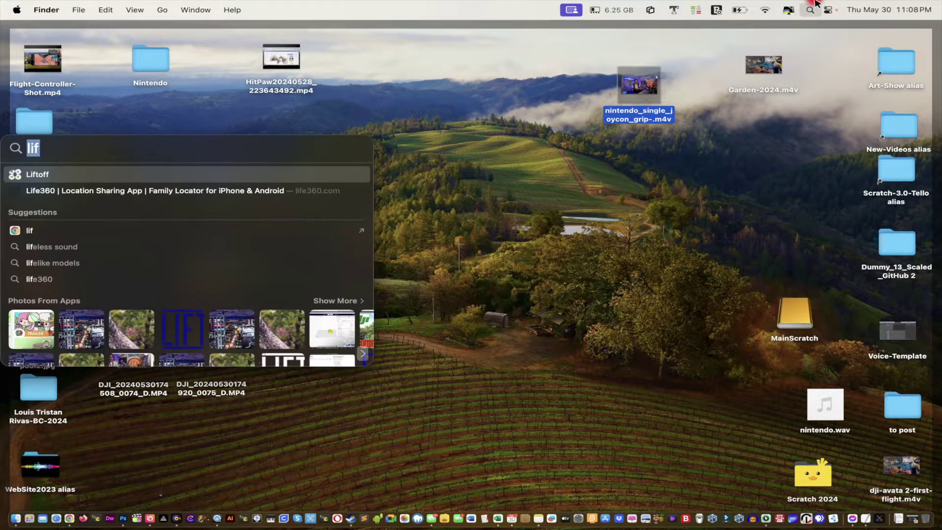
text(steam)
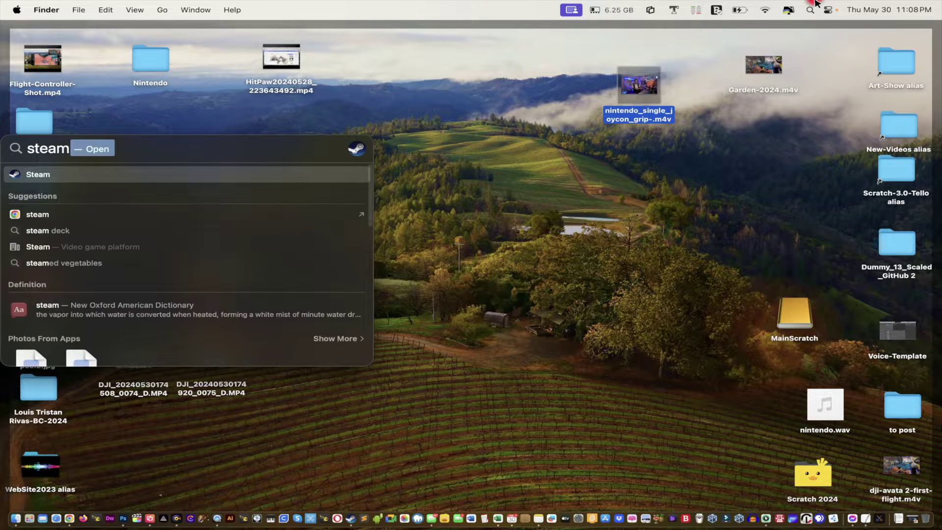
key(Return)
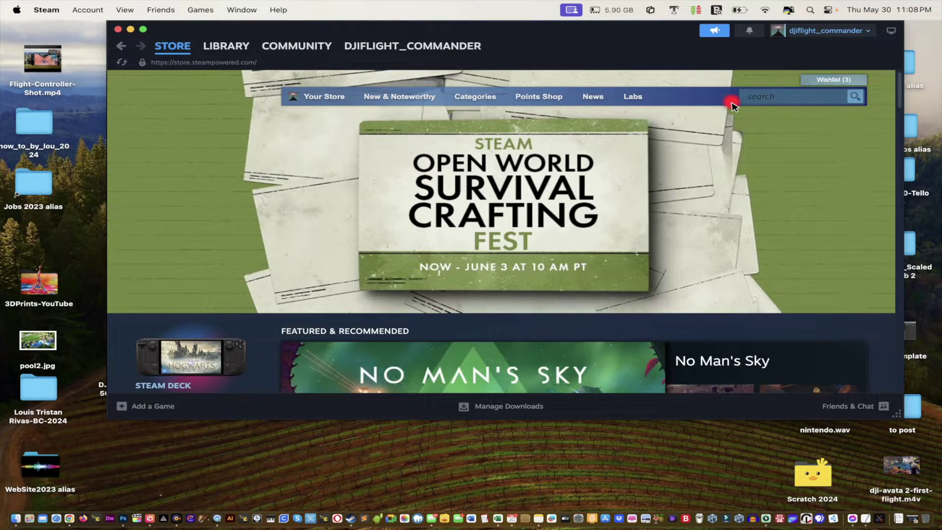
- Search the Steam store for 'dji' and open the Liftoff® - DJI FPV page
click(768, 97)
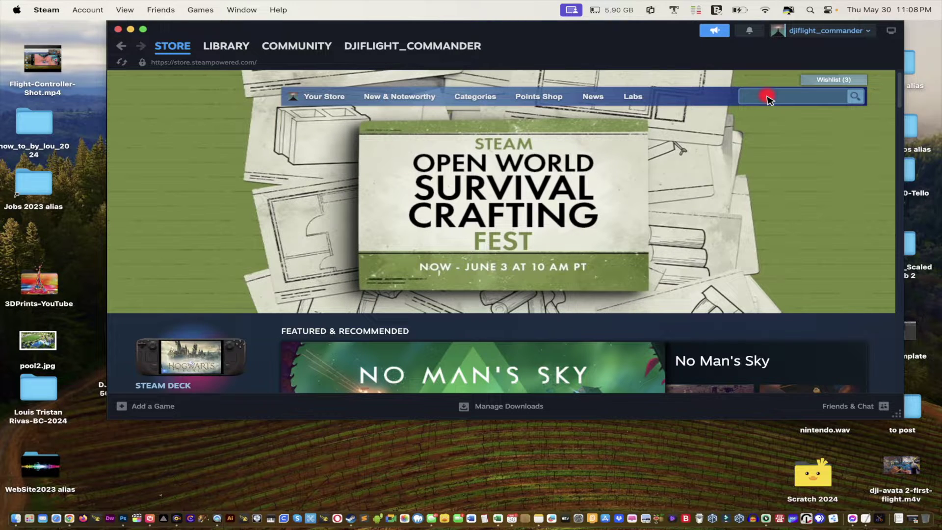
text(dj)
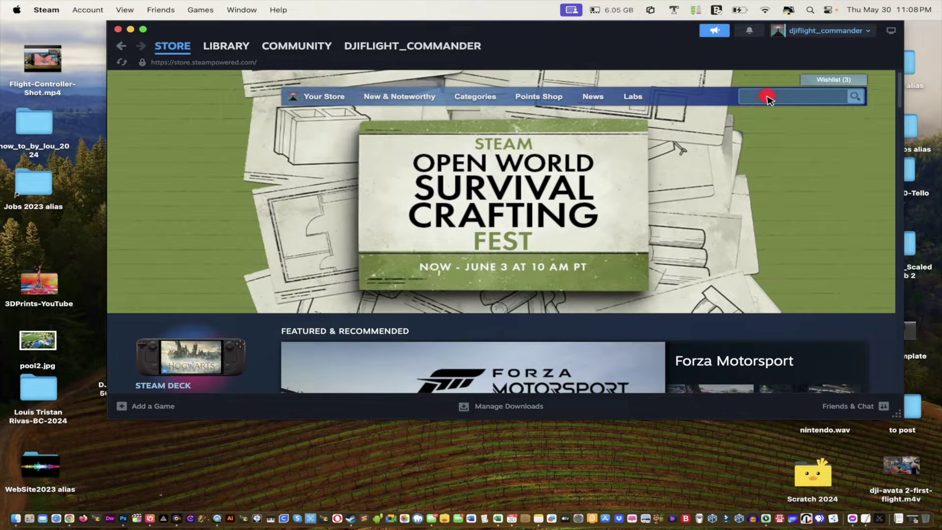
text(i)
key(Return)
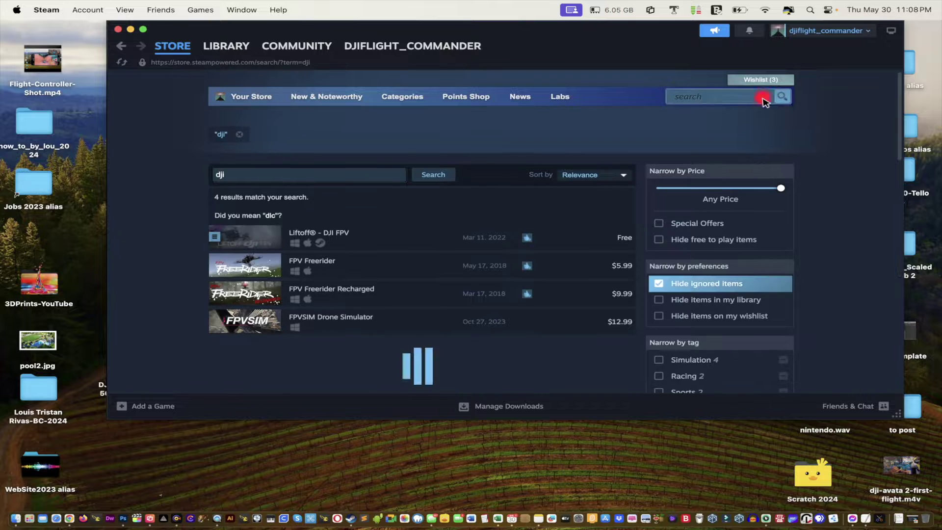
click(250, 240)
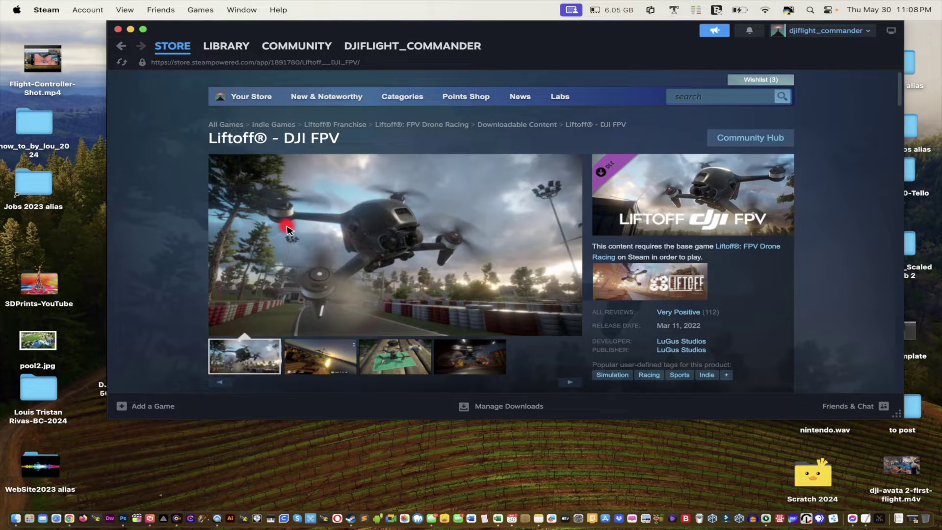
- Start Liftoff from the store page with Play Now to bring up its launch options
scroll(436, 283, down, 5)
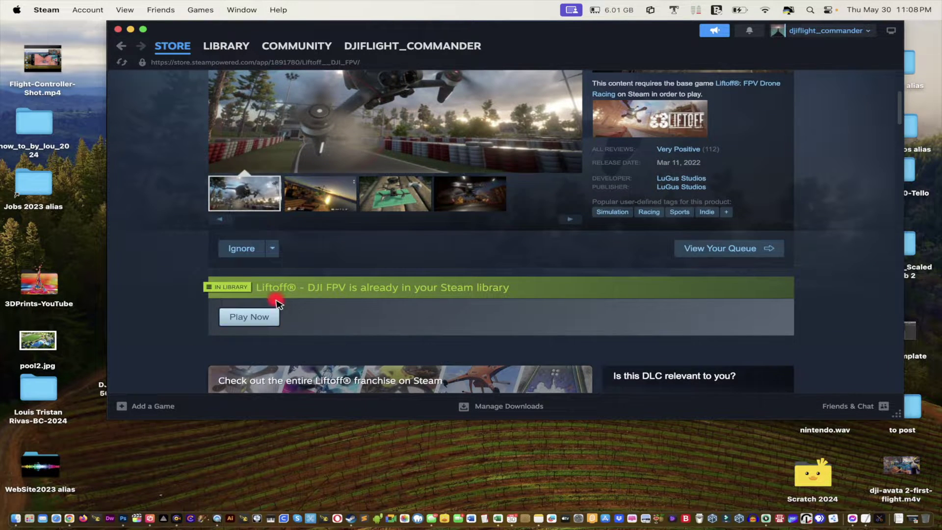
click(234, 314)
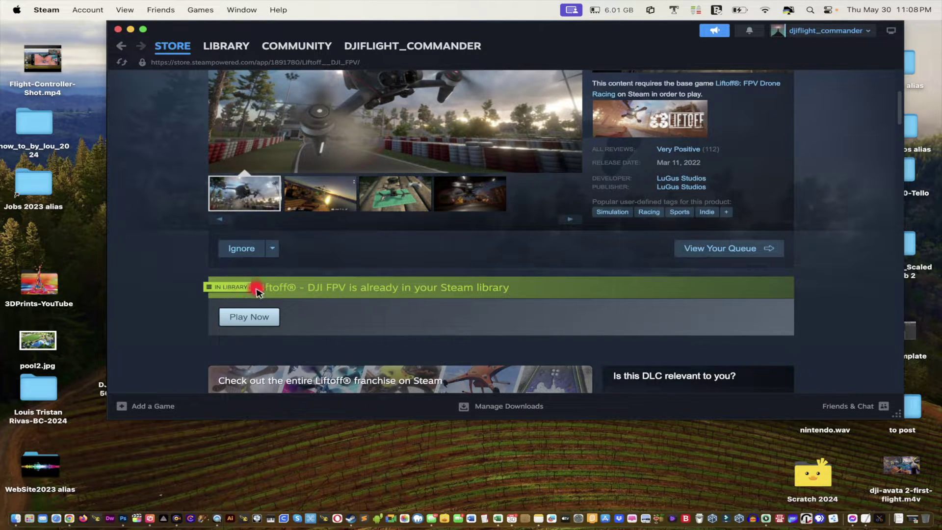
click(257, 317)
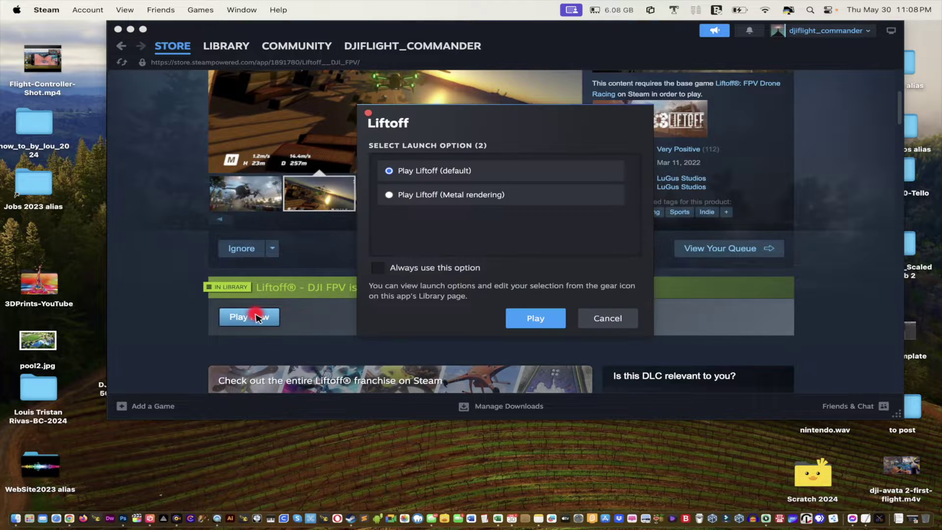
- Launch Liftoff with 'Play Liftoff (default)' from the Select Launch Option dialog
click(535, 318)
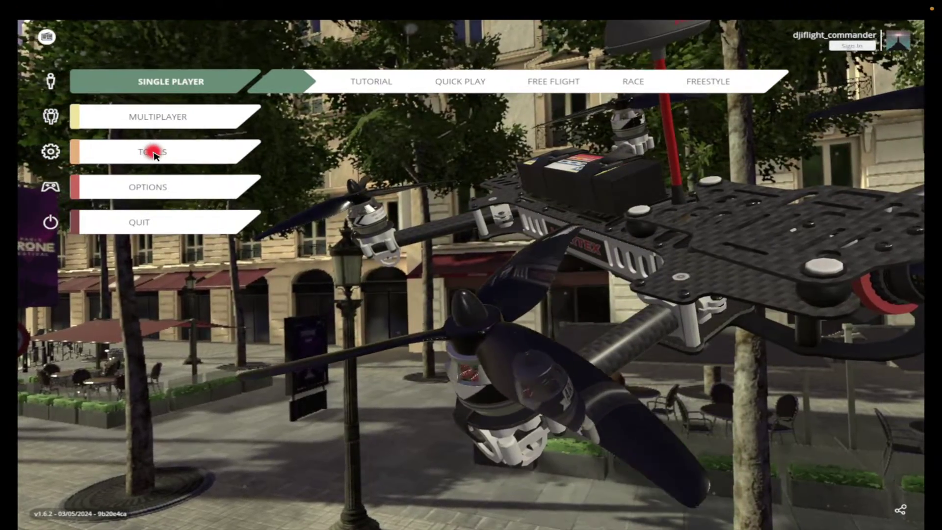
- Open the Drone Editor via Tools > Workbench, raising the system volume along the way
click(154, 152)
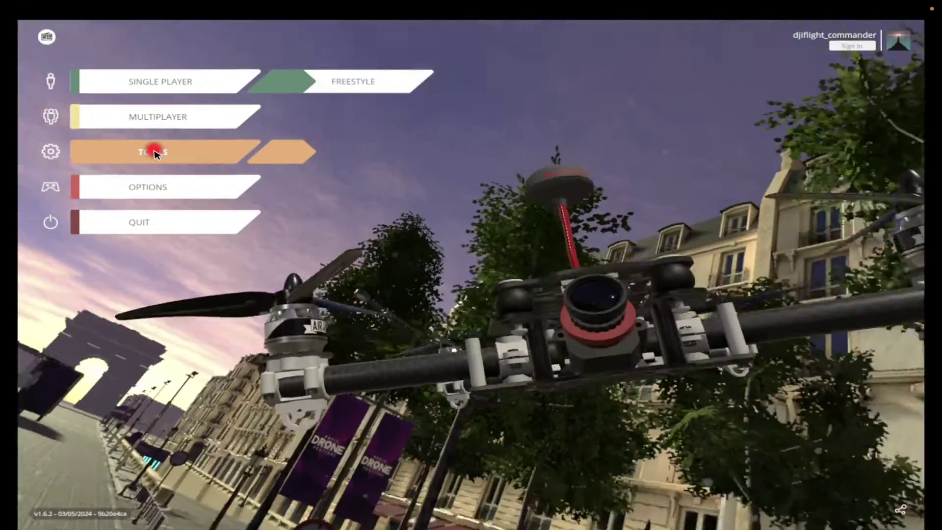
key(XF86AudioRaiseVolume)
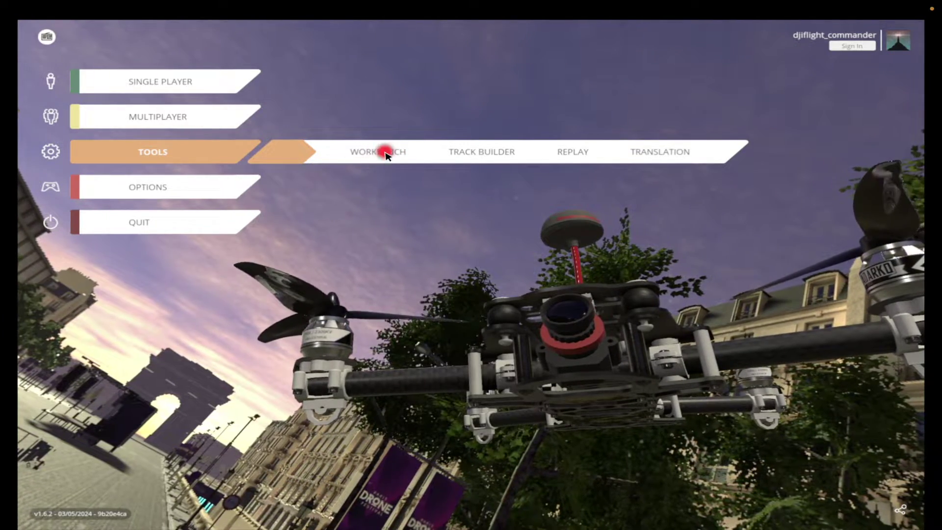
click(376, 152)
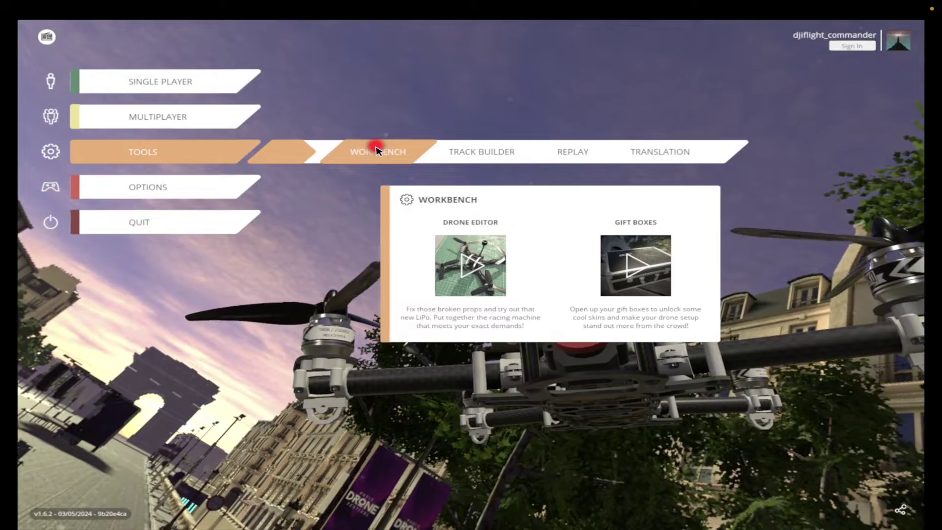
click(470, 261)
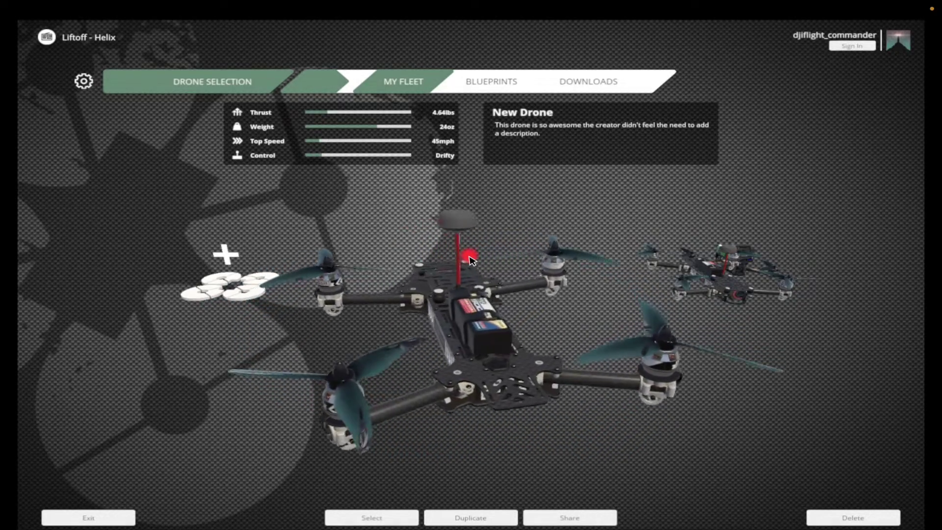
- Create a New Drone on the workbench, then bring up the Return to Main Menu prompt
scroll(470, 259, down, 2)
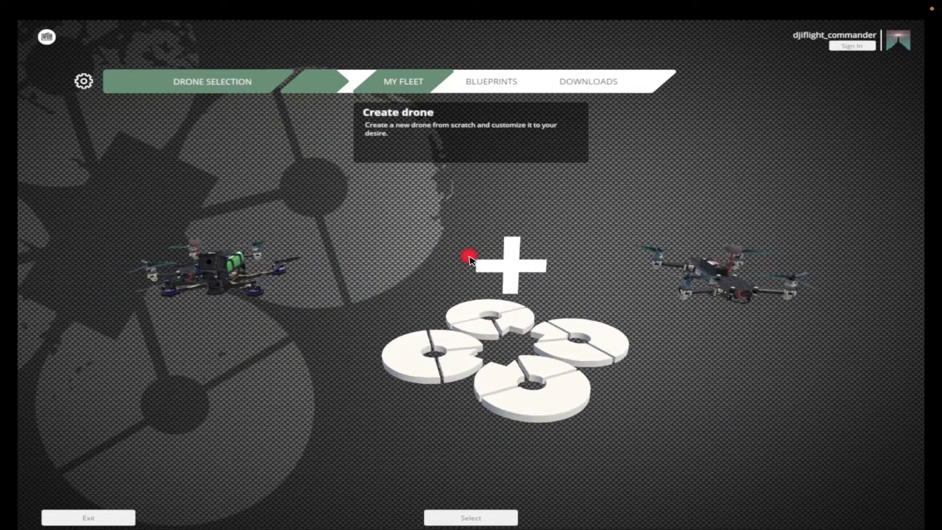
scroll(470, 259, up, 3)
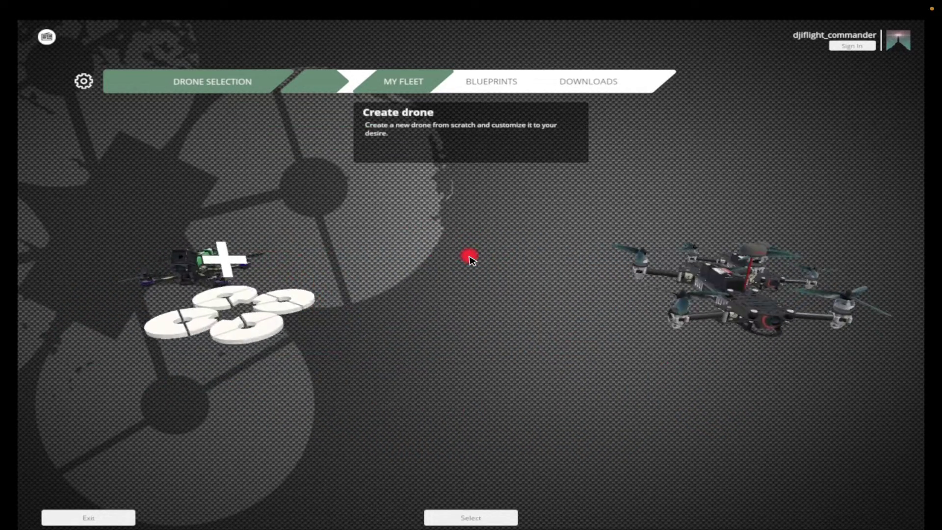
click(474, 316)
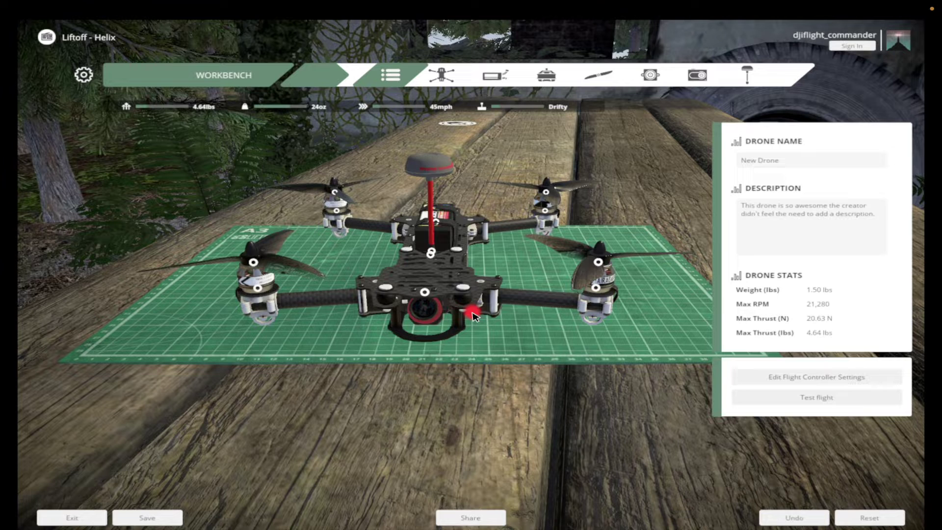
click(84, 517)
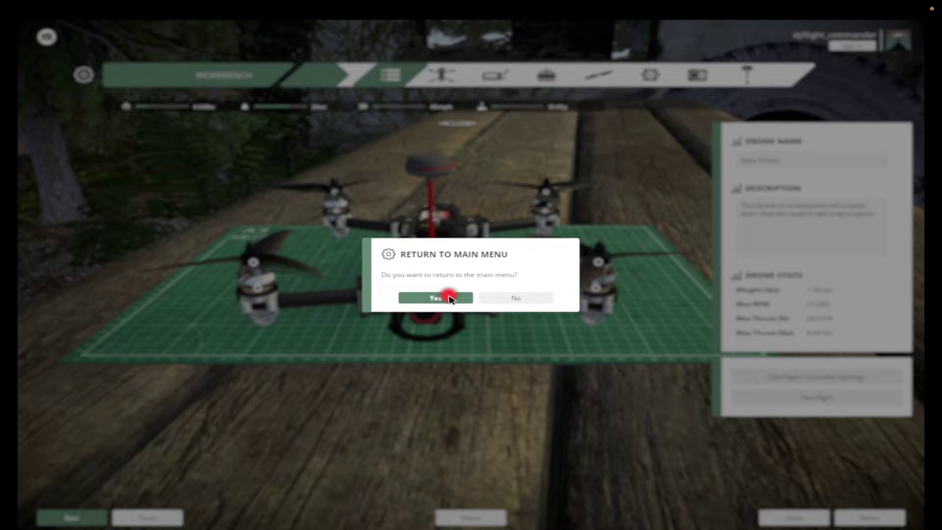
- Confirm returning to the main menu, reopen Tools > Workbench > Drone Editor, and show Blueprints
click(449, 298)
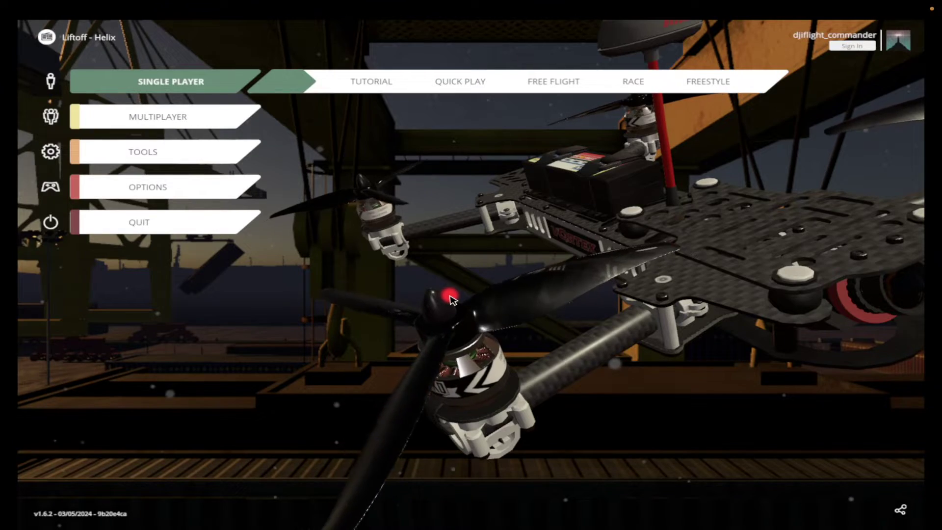
click(142, 150)
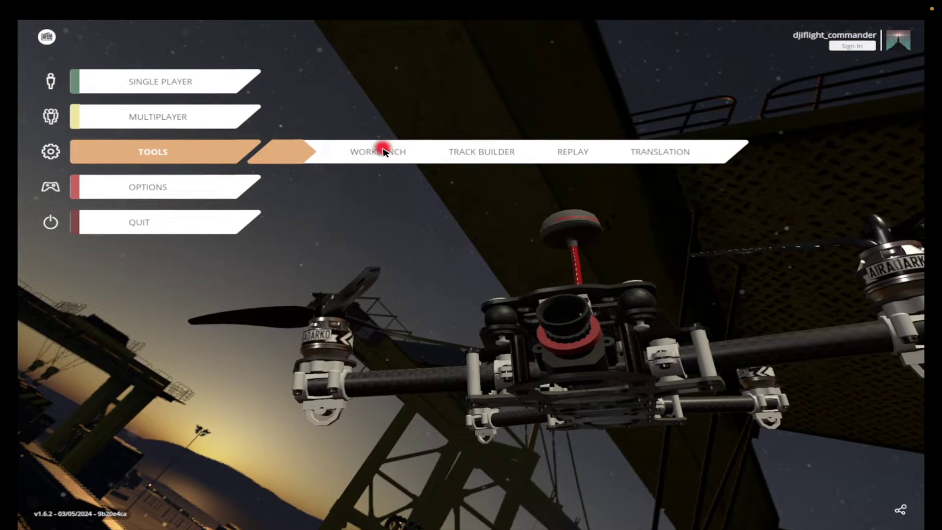
click(387, 152)
click(469, 263)
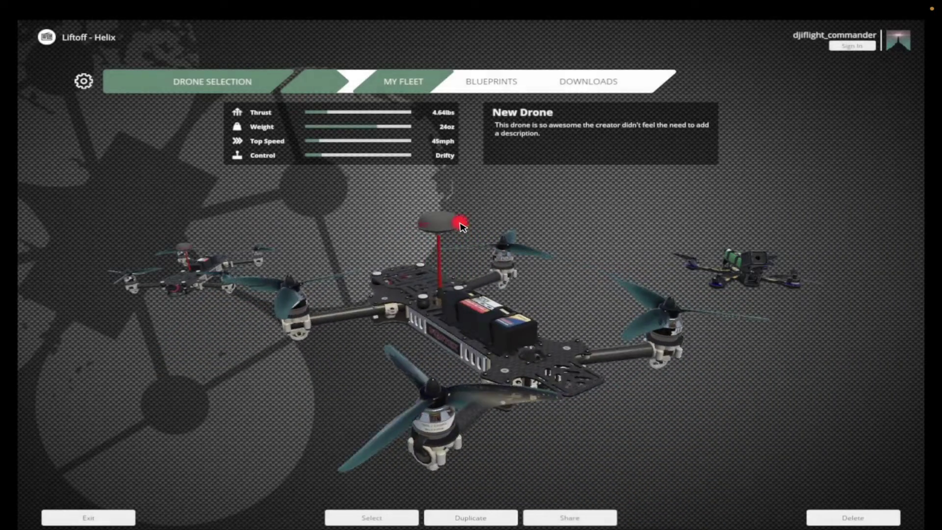
click(496, 81)
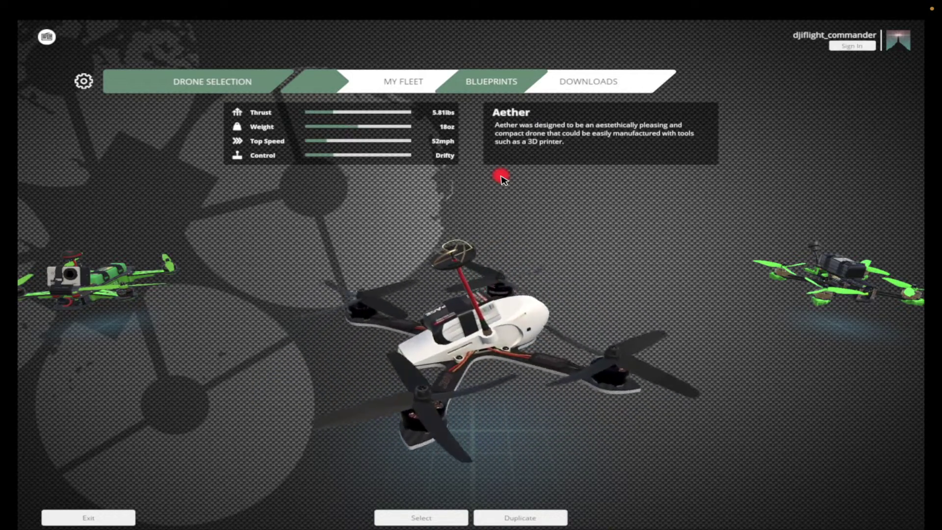
- Cycle the blueprints past Armattan Mongoose, Borrum 180 X and Control.FPV's Setup to load DJI FPV Drone
key(Right)
key(Right)
key(Right)
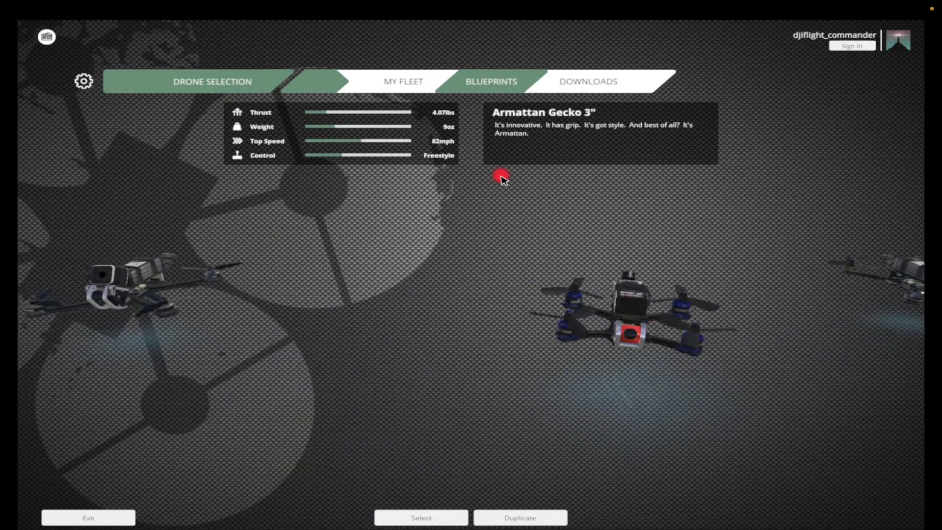
key(Right)
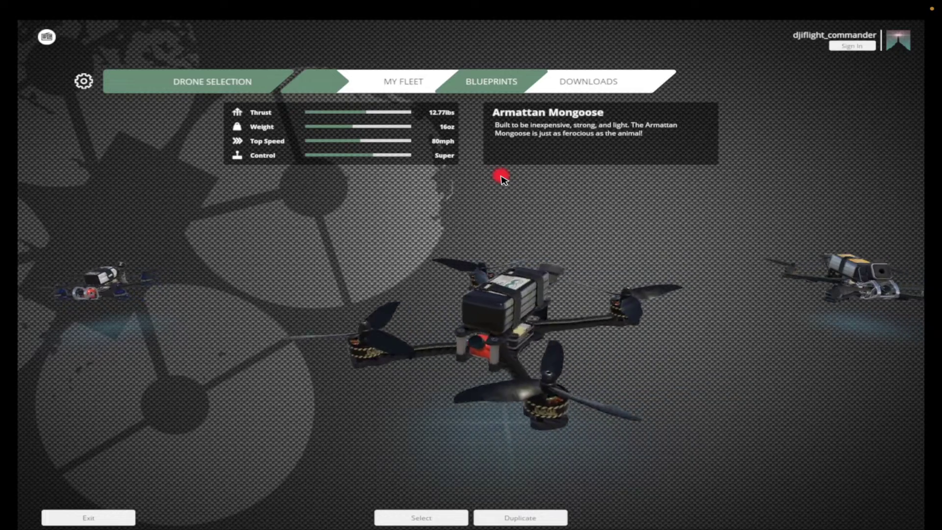
key(Right)
key(Right)
key(Right)
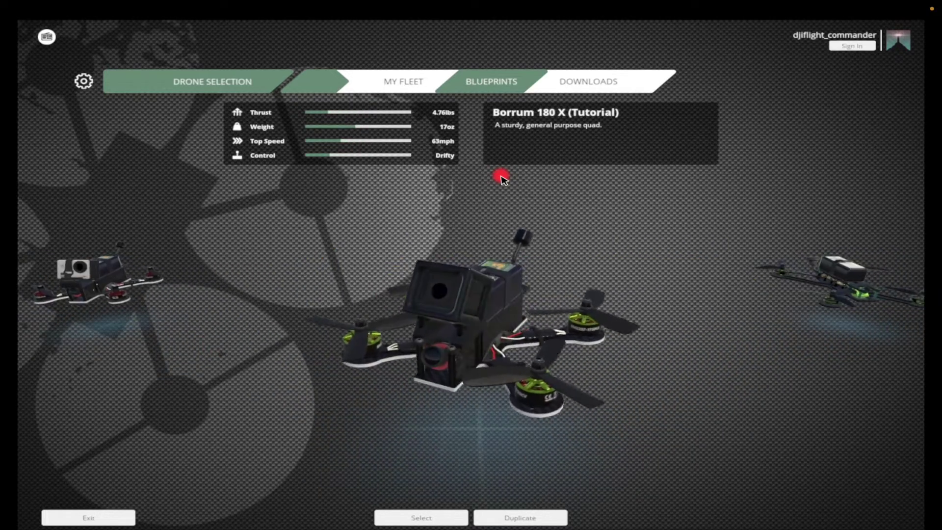
key(Right)
key(Right)
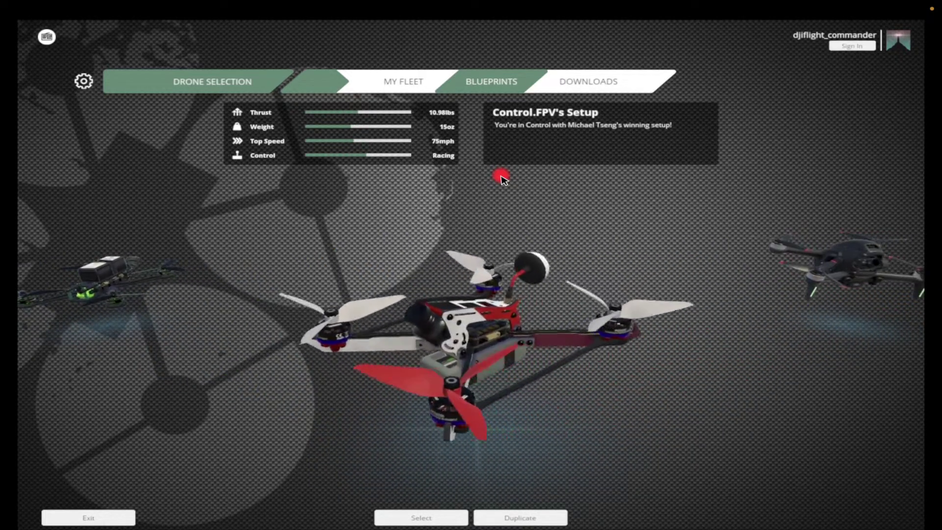
key(Right)
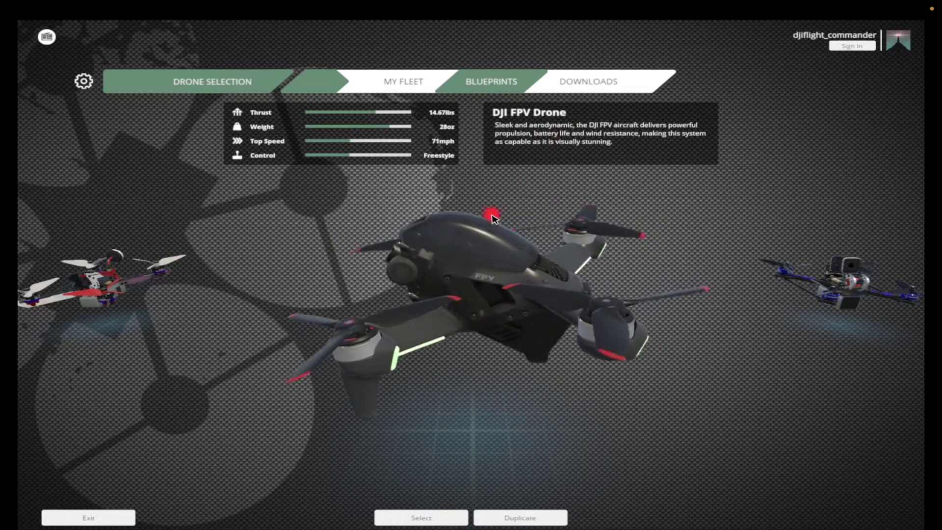
key(Return)
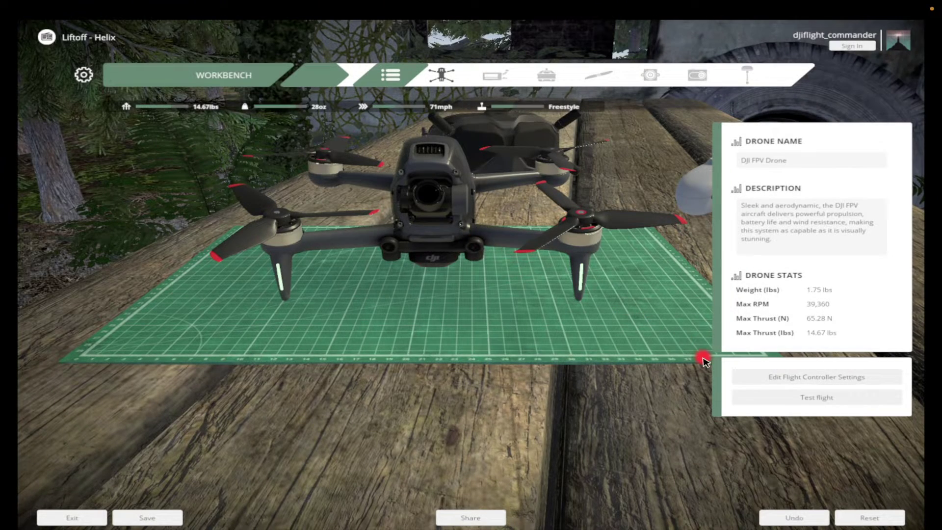
click(805, 398)
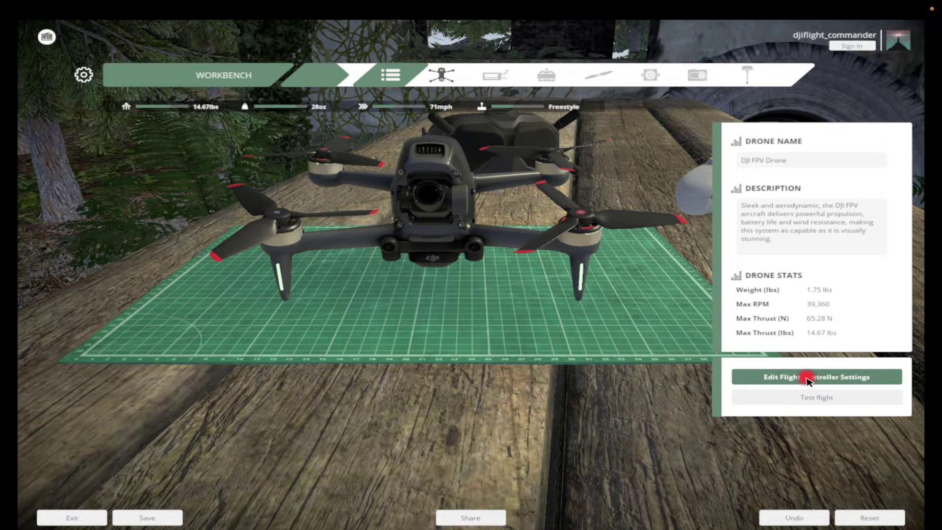
click(805, 378)
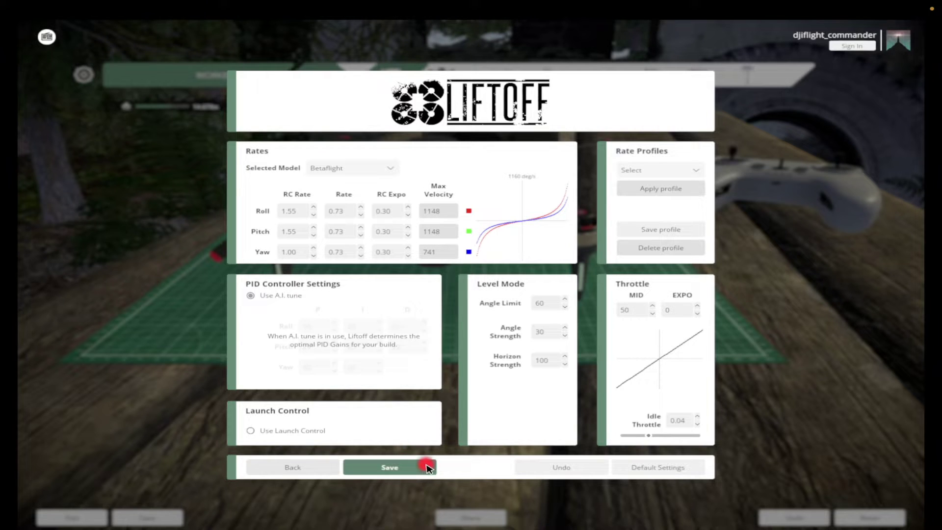
click(569, 468)
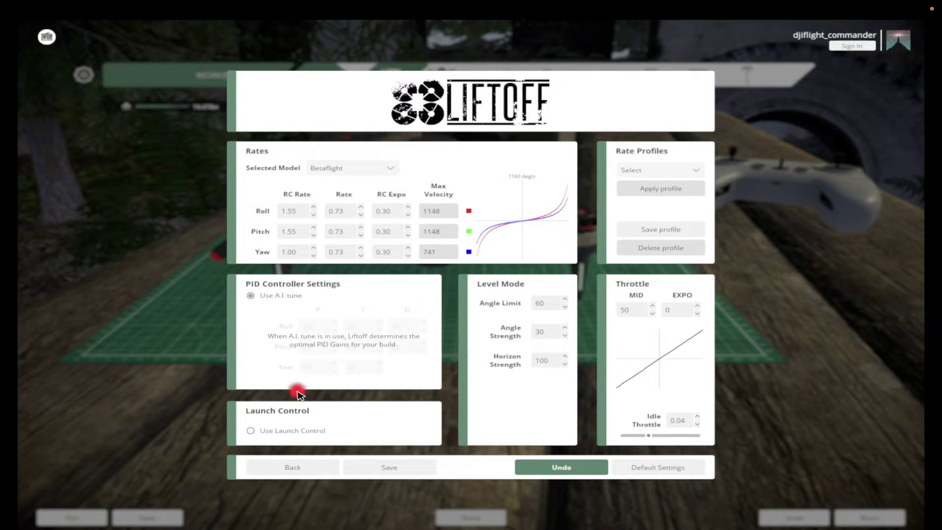
click(295, 468)
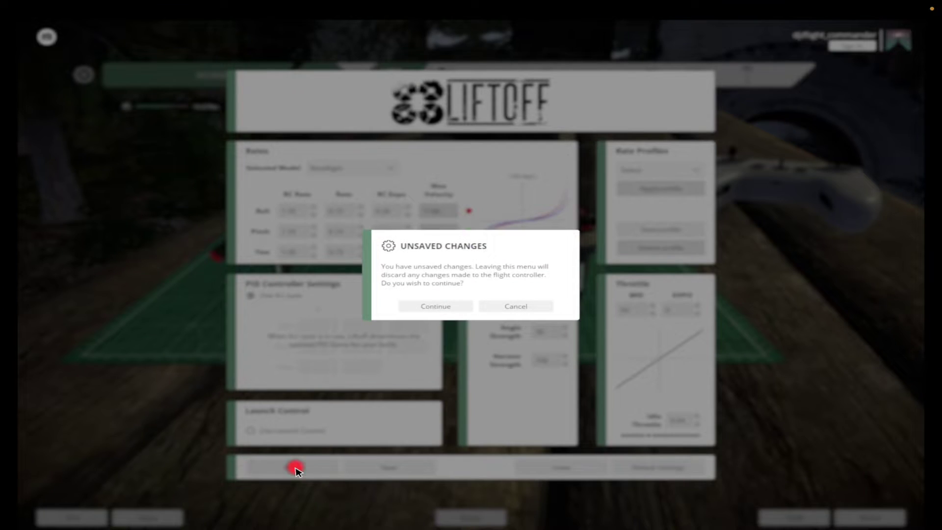
click(441, 304)
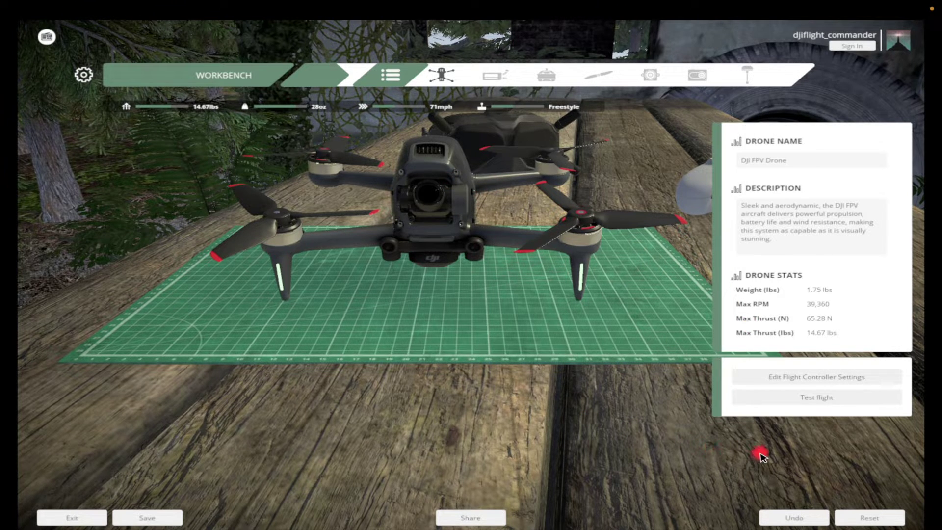
- Save the DJI FPV Drone setup as a duplicate, acknowledge it, and bring up the Return to Main Menu prompt
click(153, 508)
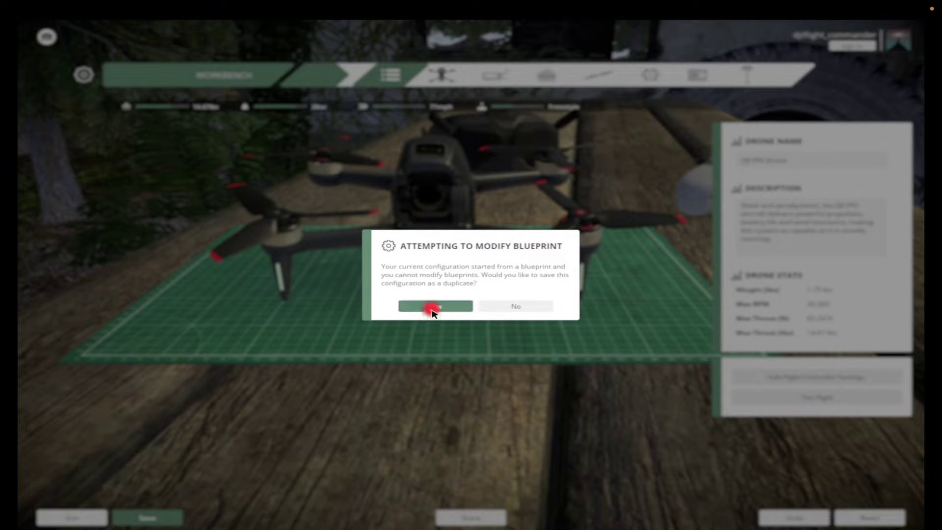
click(430, 306)
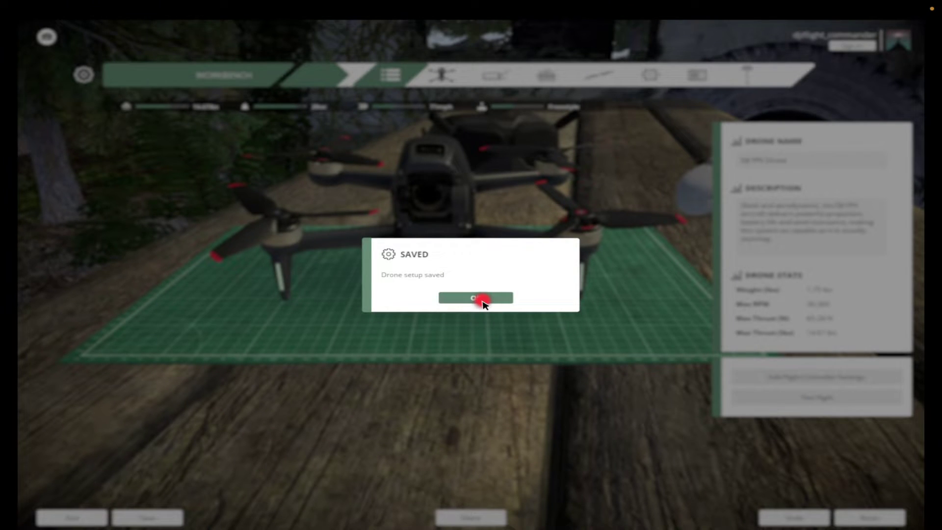
click(483, 300)
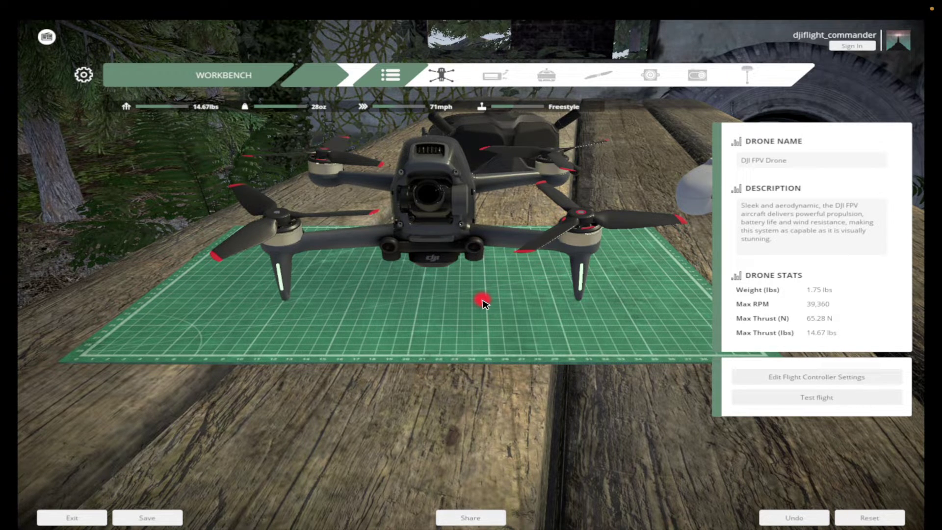
click(70, 516)
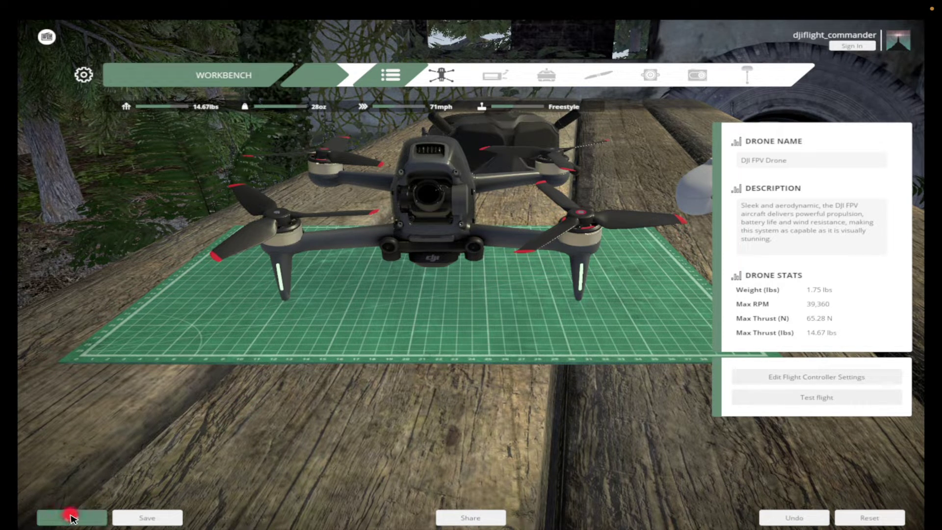